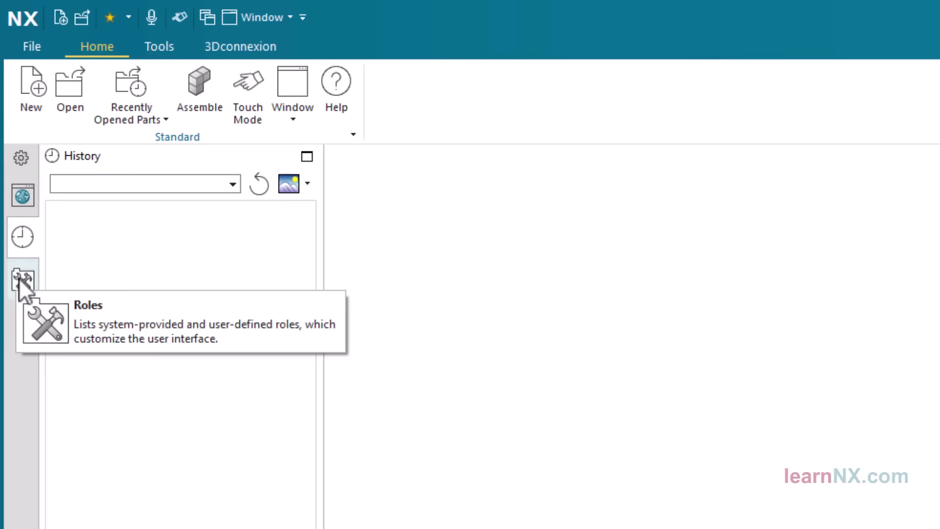
Step: Load the Advanced role from the Content group of the Roles list
{"action": "left_click", "coordinate": [19, 277]}
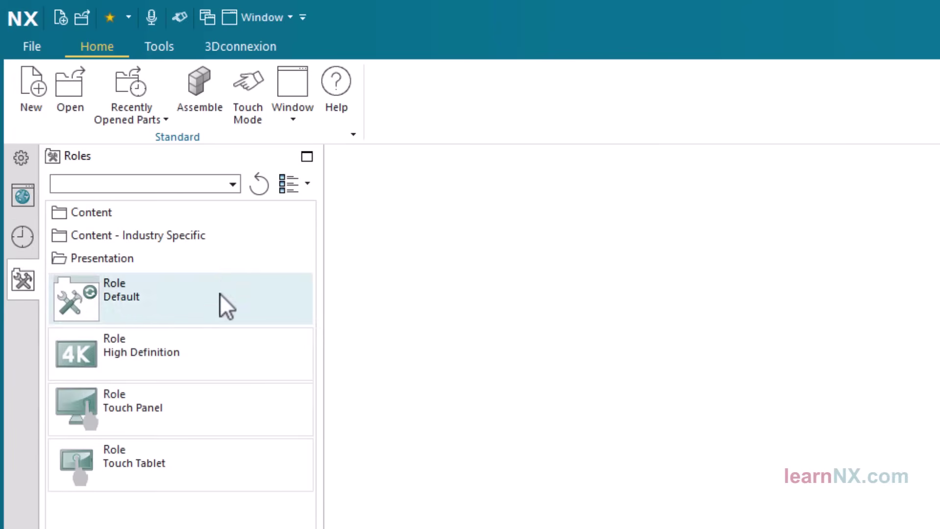
{"action": "left_click", "coordinate": [219, 213]}
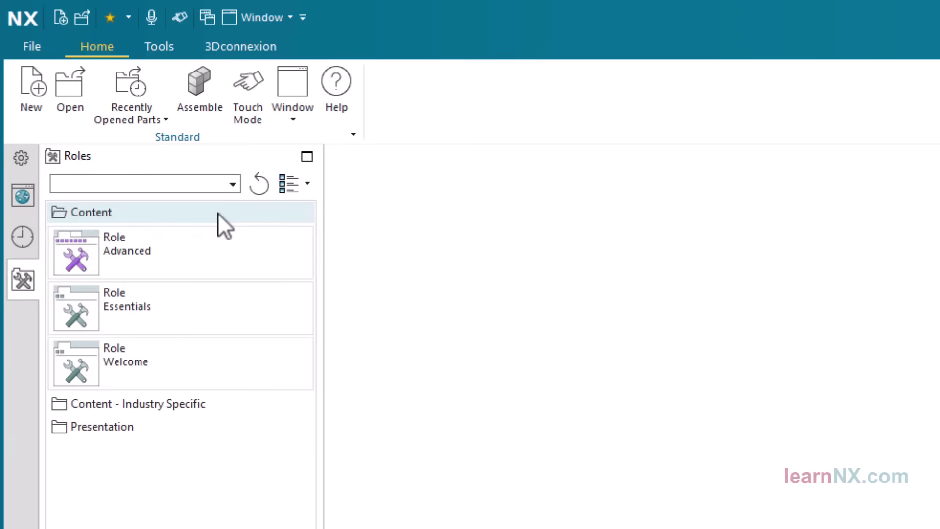
{"action": "left_click", "coordinate": [225, 258]}
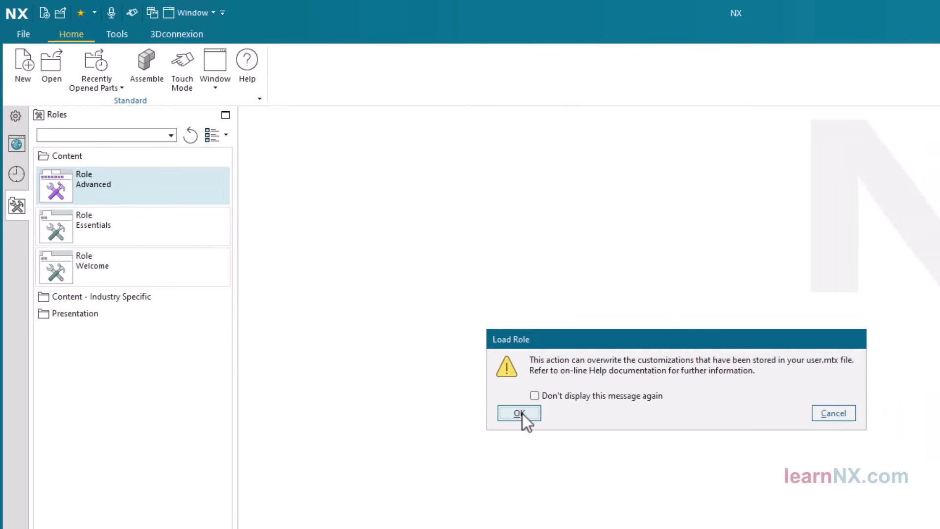
{"action": "left_click", "coordinate": [519, 413]}
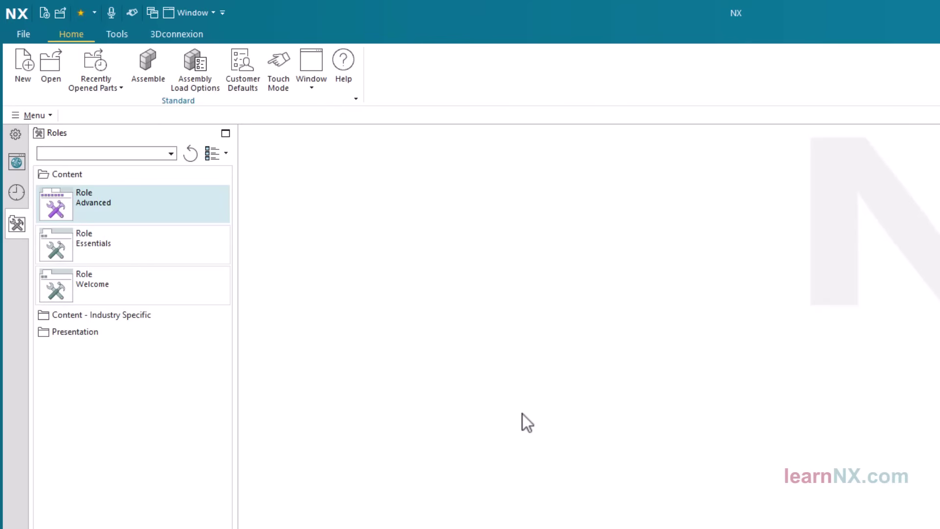
Step: Open the user interface preferences (Ctrl+2) and apply the Light Gray theme
{"action": "key", "text": "ctrl+2"}
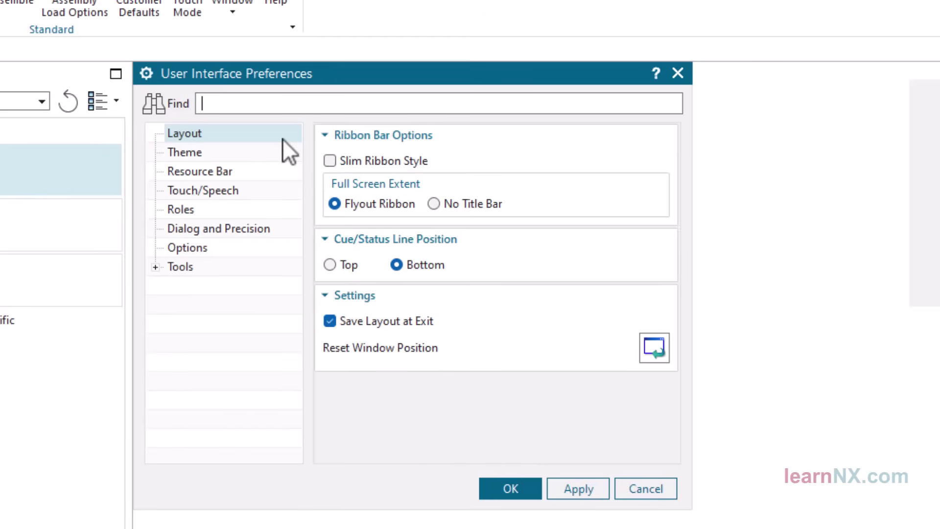
{"action": "left_click", "coordinate": [275, 150]}
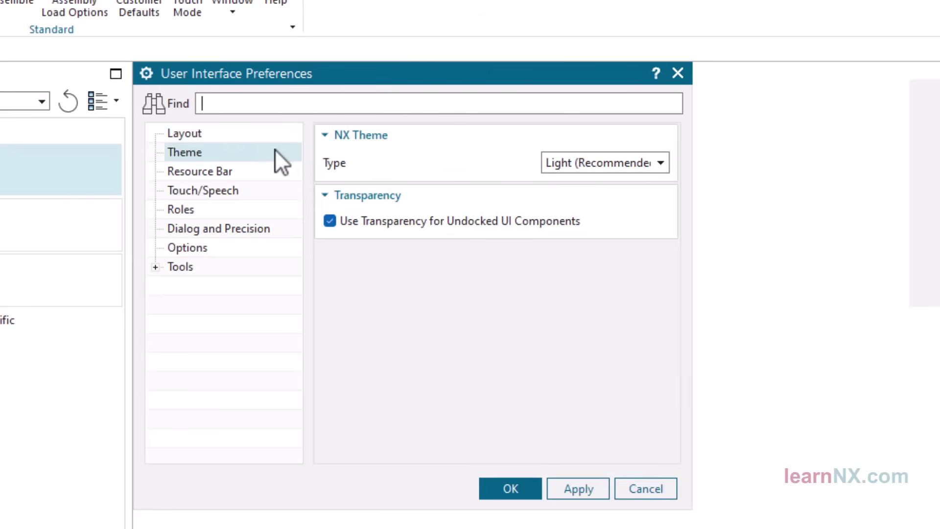
{"action": "left_click", "coordinate": [609, 164]}
{"action": "left_click", "coordinate": [607, 199]}
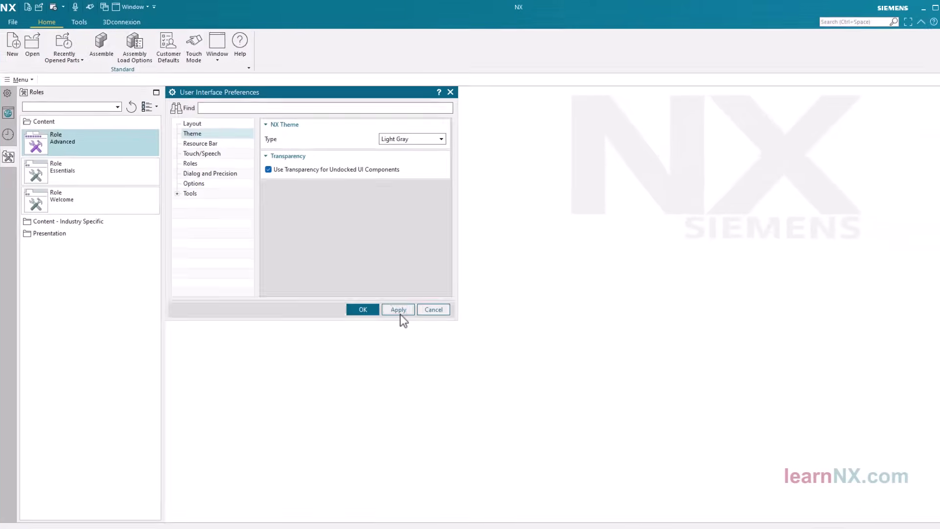
{"action": "left_click", "coordinate": [519, 429]}
Step: Apply the Dark theme, then the Classic theme, acknowledging each theme-change message
{"action": "left_click", "coordinate": [585, 156]}
{"action": "left_click", "coordinate": [417, 166]}
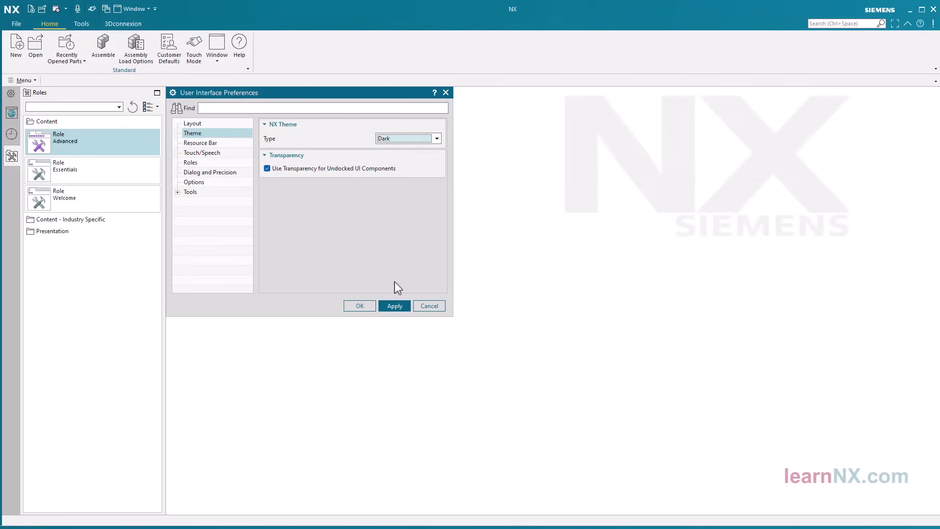
{"action": "left_click", "coordinate": [395, 305]}
{"action": "left_click", "coordinate": [470, 280]}
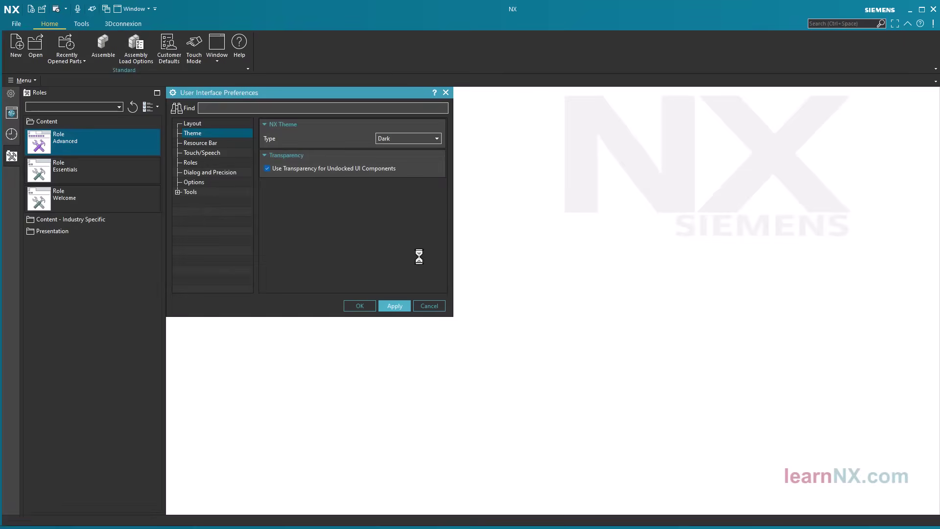
{"action": "left_click", "coordinate": [436, 138]}
{"action": "left_click", "coordinate": [407, 174]}
{"action": "left_click", "coordinate": [394, 306]}
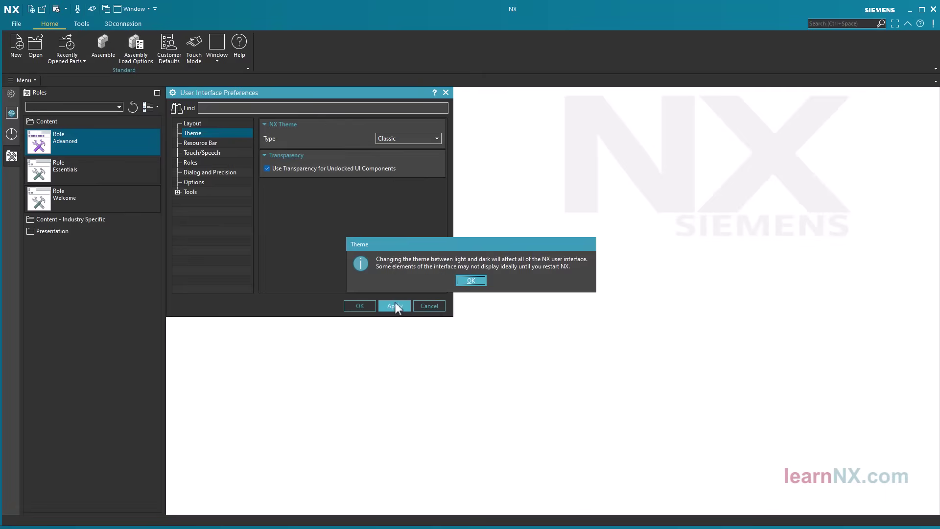
{"action": "left_click", "coordinate": [470, 280]}
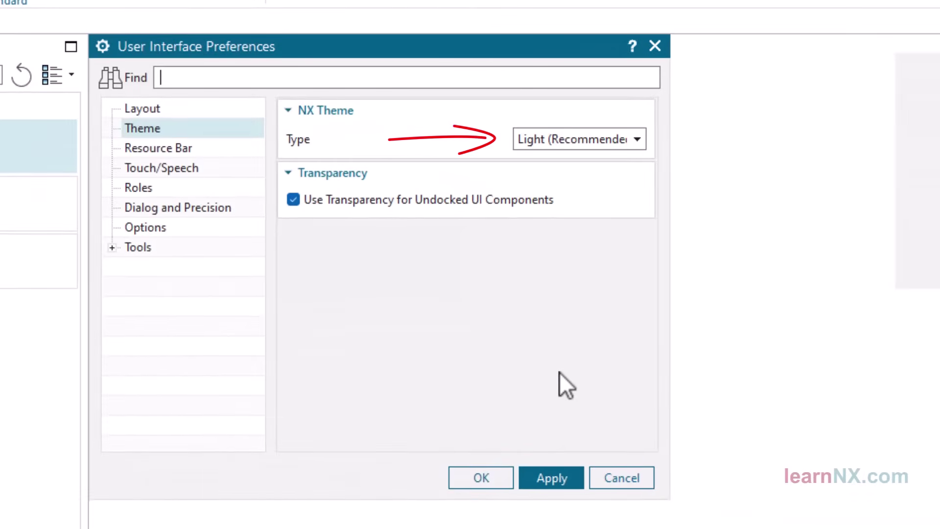
Step: Set the resource bar display to On Right and apply it
{"action": "left_click", "coordinate": [240, 148]}
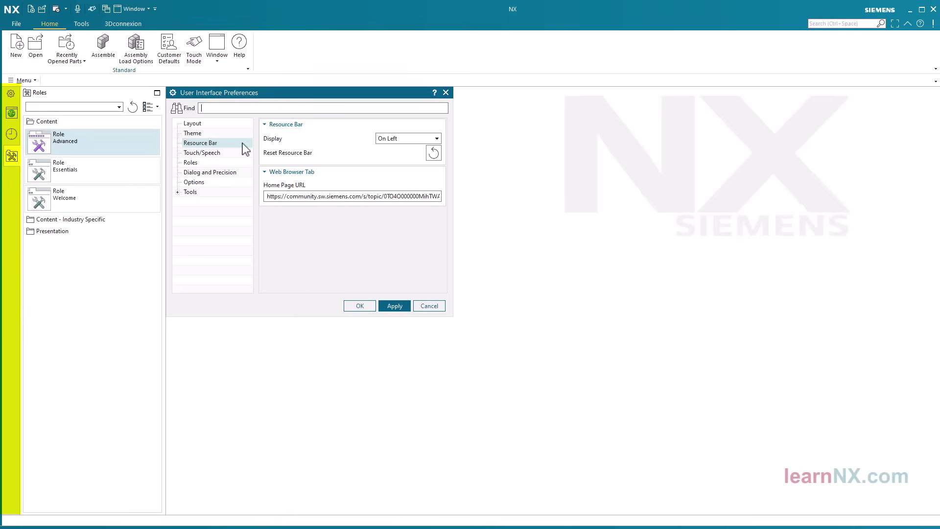
{"action": "left_click", "coordinate": [387, 140]}
{"action": "left_click", "coordinate": [407, 158]}
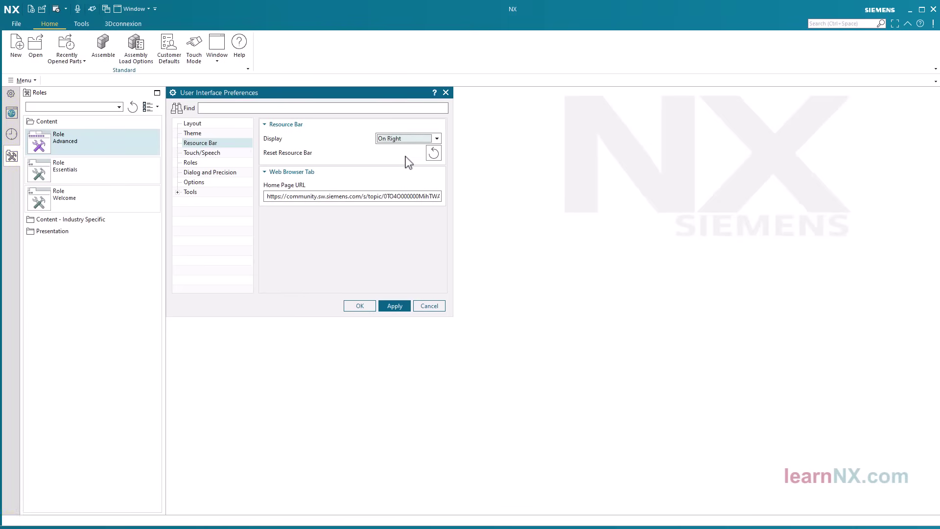
{"action": "left_click", "coordinate": [406, 306]}
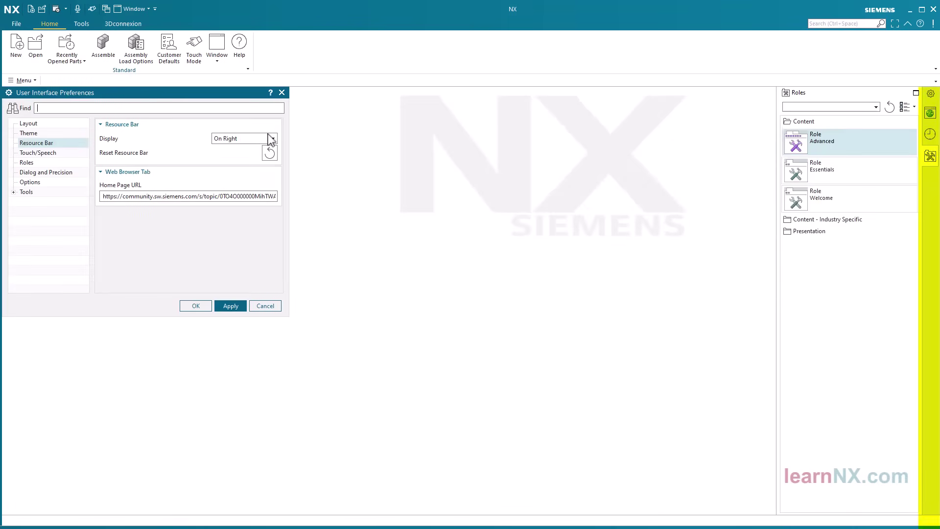
Step: Return the resource bar to On Left, view Dialog and Precision settings, and accept with OK
{"action": "left_click", "coordinate": [268, 137]}
{"action": "left_click", "coordinate": [253, 148]}
{"action": "left_click", "coordinate": [239, 308]}
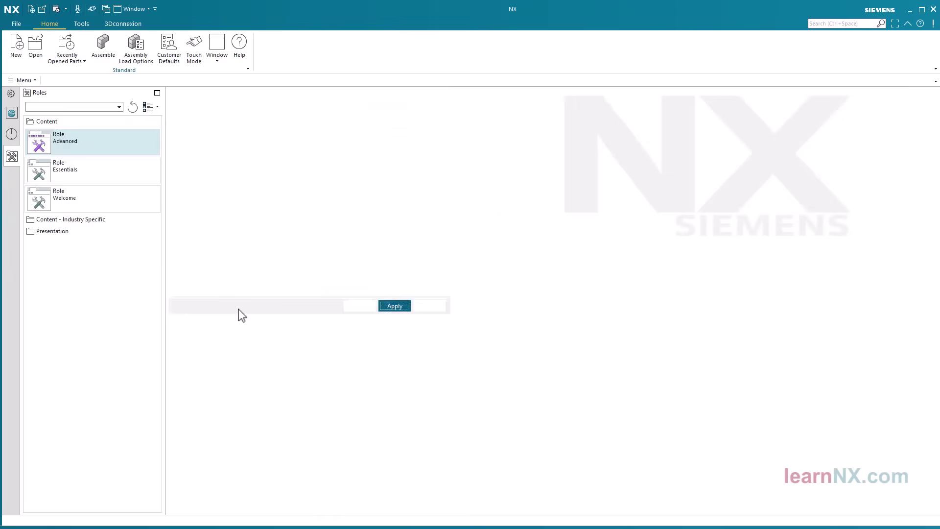
{"action": "left_click", "coordinate": [214, 173]}
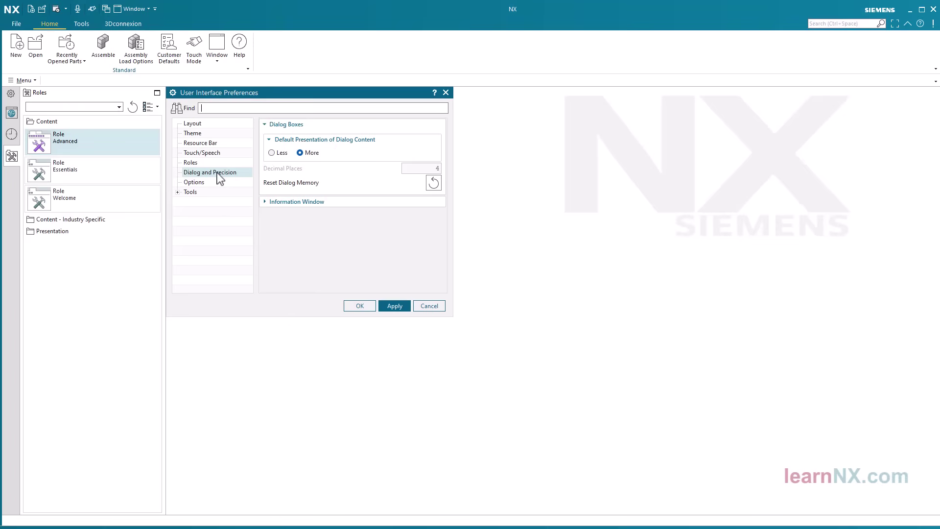
{"action": "left_click", "coordinate": [363, 306]}
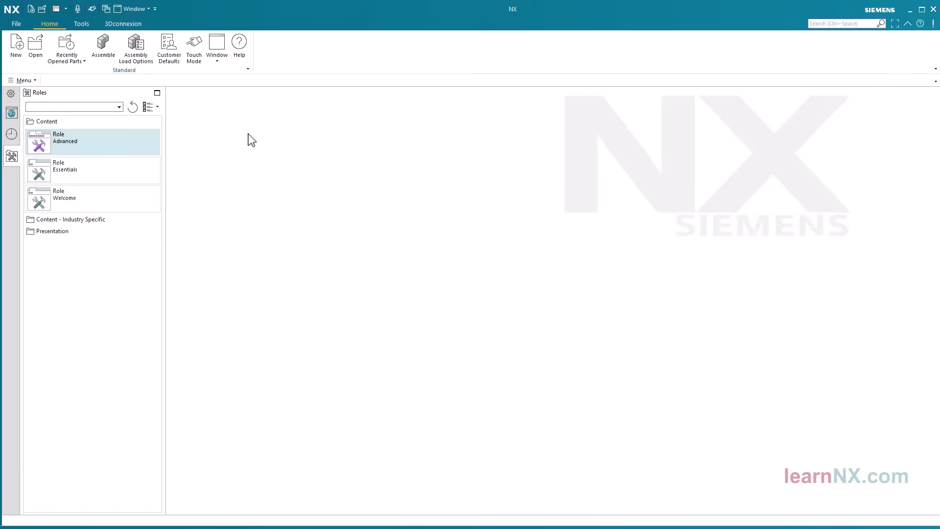
Step: In Customize, uncheck Adjust to Screen Display Scale and set Ribbon Bar icons to Large (150%)
{"action": "key", "text": "ctrl+1"}
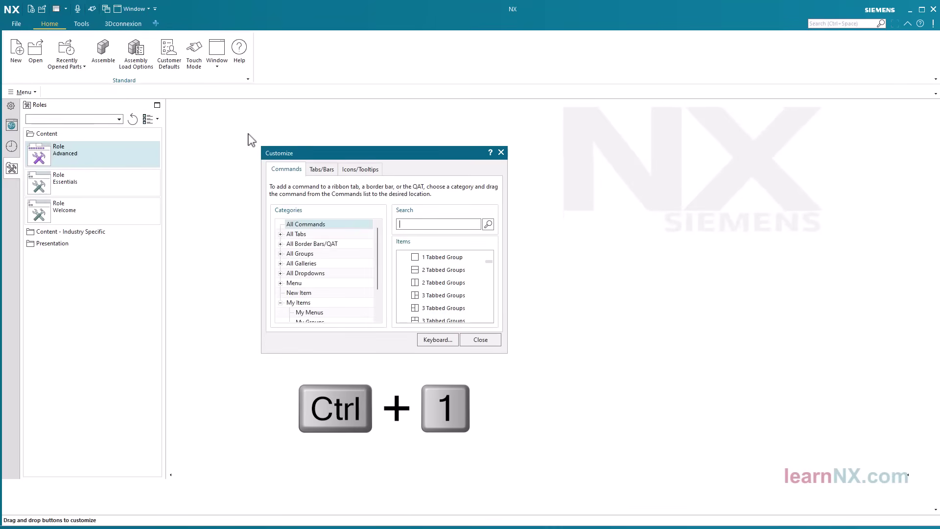
{"action": "left_click", "coordinate": [357, 171]}
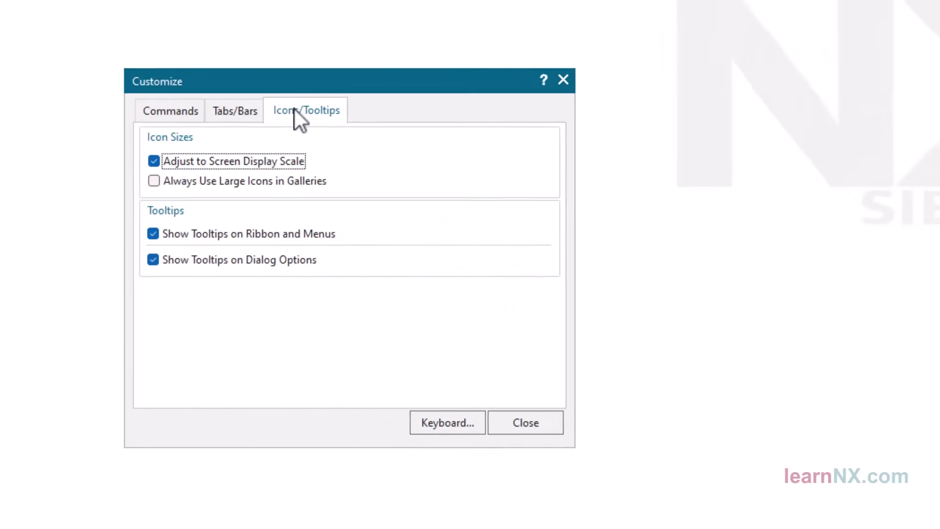
{"action": "left_click", "coordinate": [152, 164]}
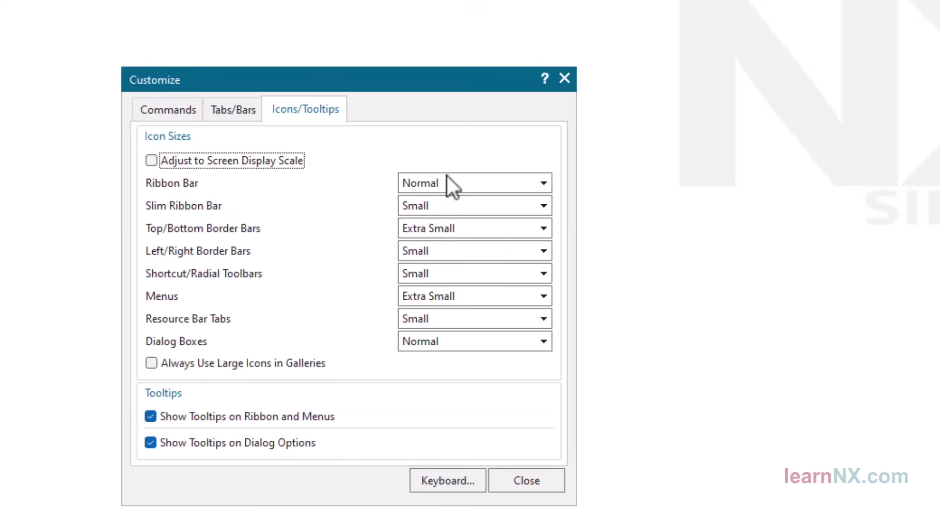
{"action": "left_click", "coordinate": [542, 183]}
{"action": "left_click", "coordinate": [512, 218]}
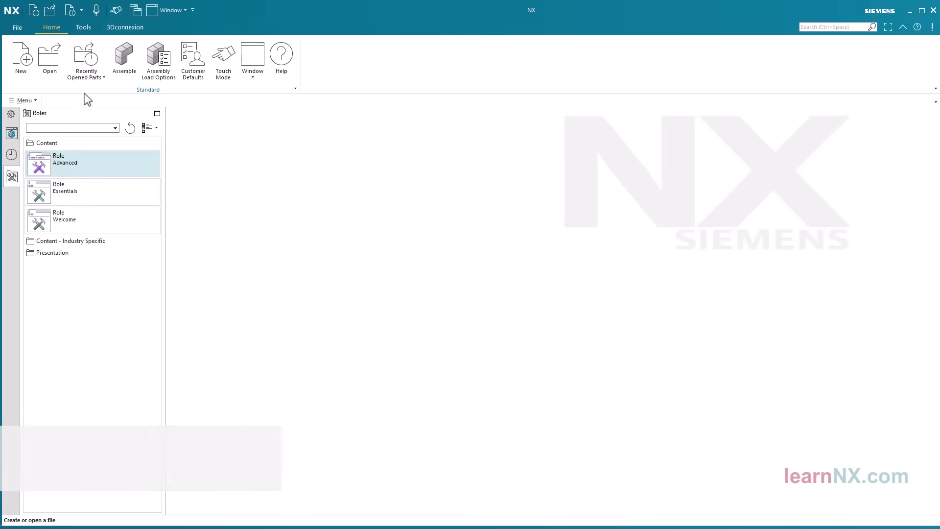
Step: Browse the Route, Drawing, Simulation, Additive Manufacturing and Machining Line Planner templates, then return to Model
{"action": "left_click", "coordinate": [23, 62]}
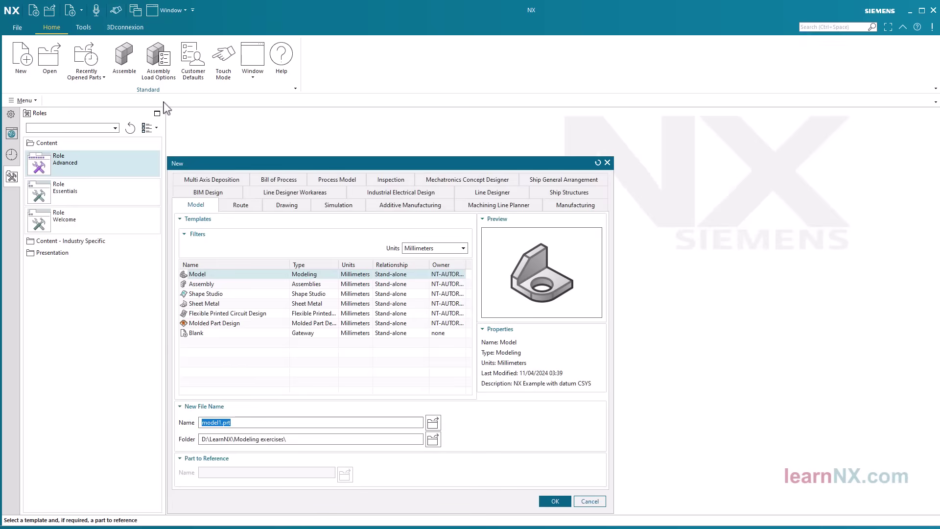
{"action": "left_click", "coordinate": [251, 211]}
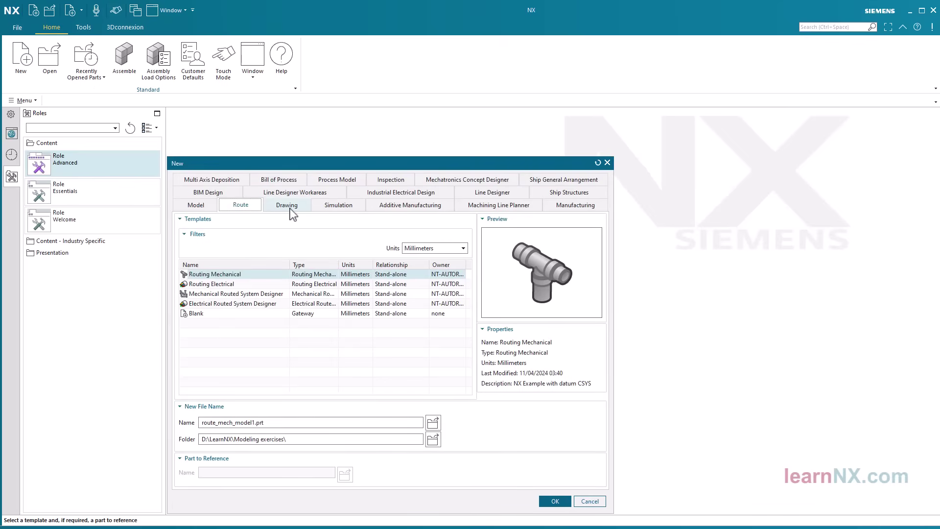
{"action": "left_click", "coordinate": [293, 209]}
{"action": "left_click", "coordinate": [351, 210]}
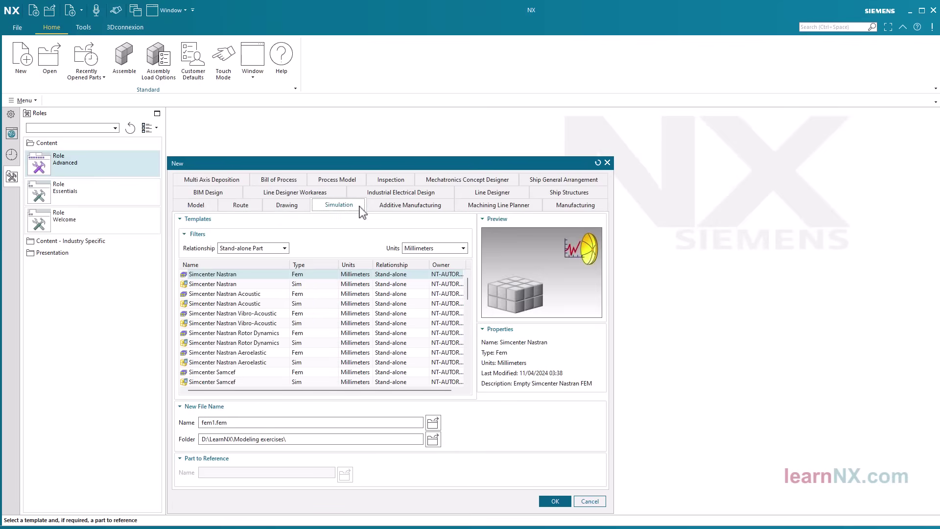
{"action": "left_click", "coordinate": [411, 210]}
{"action": "left_click", "coordinate": [475, 207]}
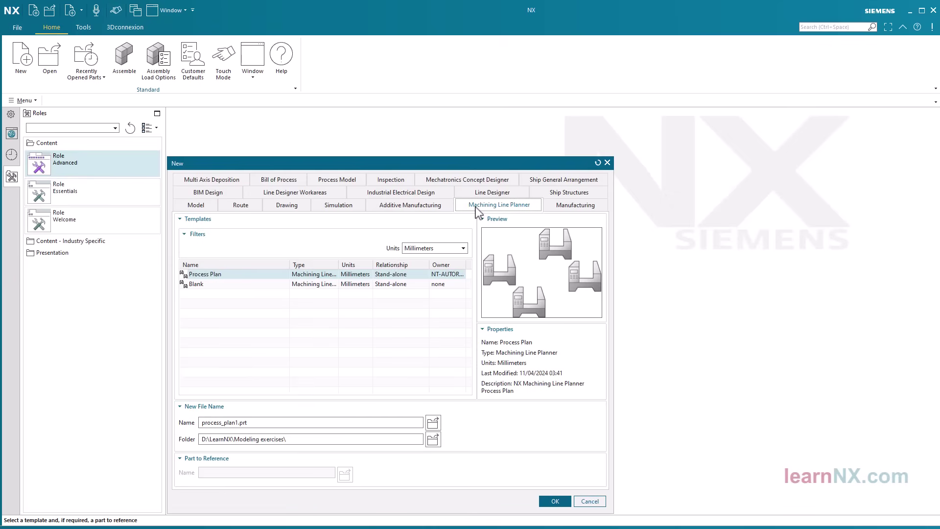
{"action": "left_click", "coordinate": [205, 210]}
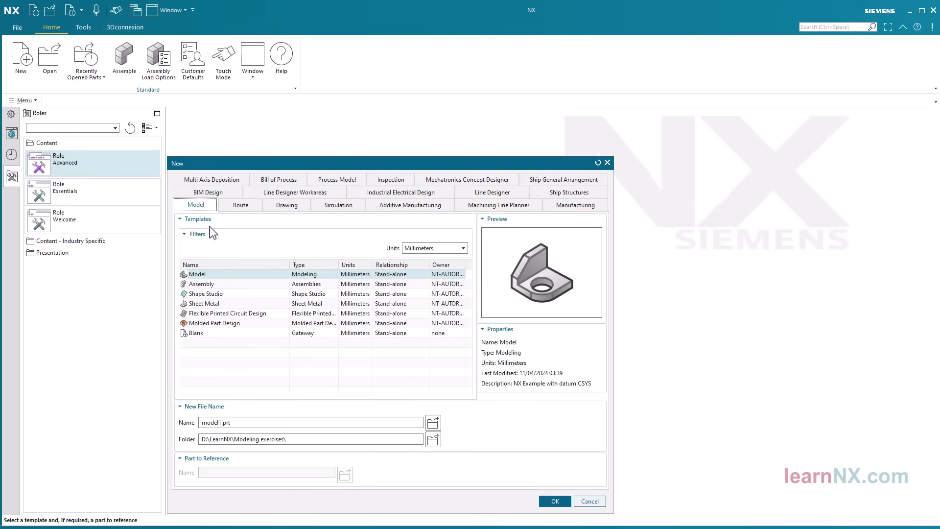
Step: Choose the Millimeters Model template and select the default name model1.prt for replacement
{"action": "left_click", "coordinate": [221, 276]}
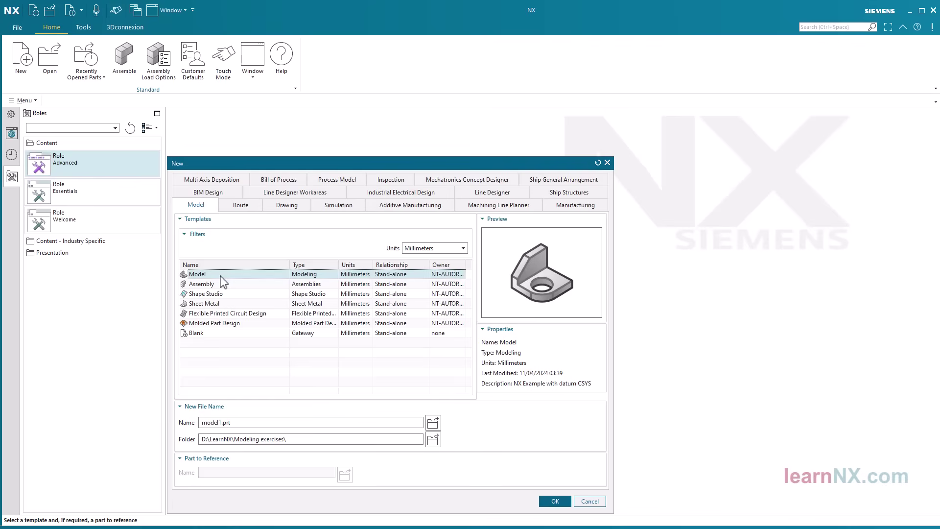
{"action": "left_click", "coordinate": [303, 421]}
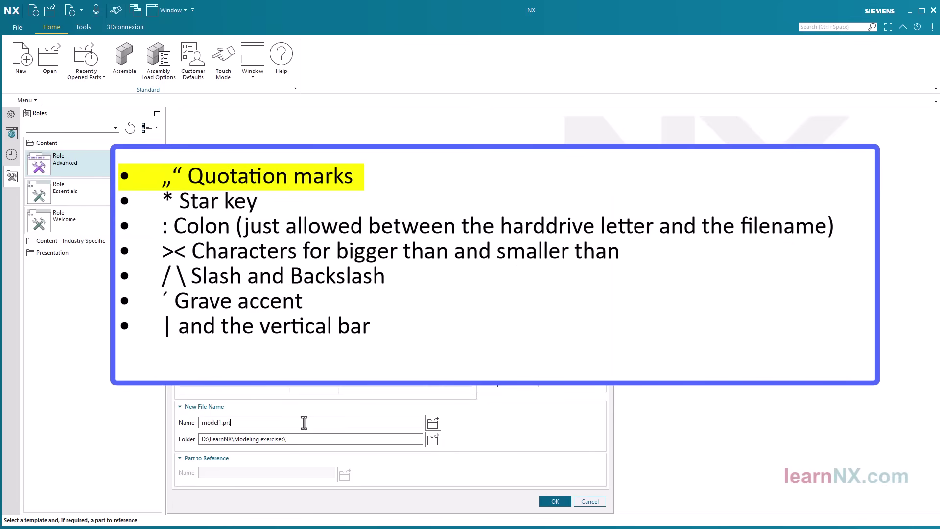
{"action": "double_click", "coordinate": [304, 422]}
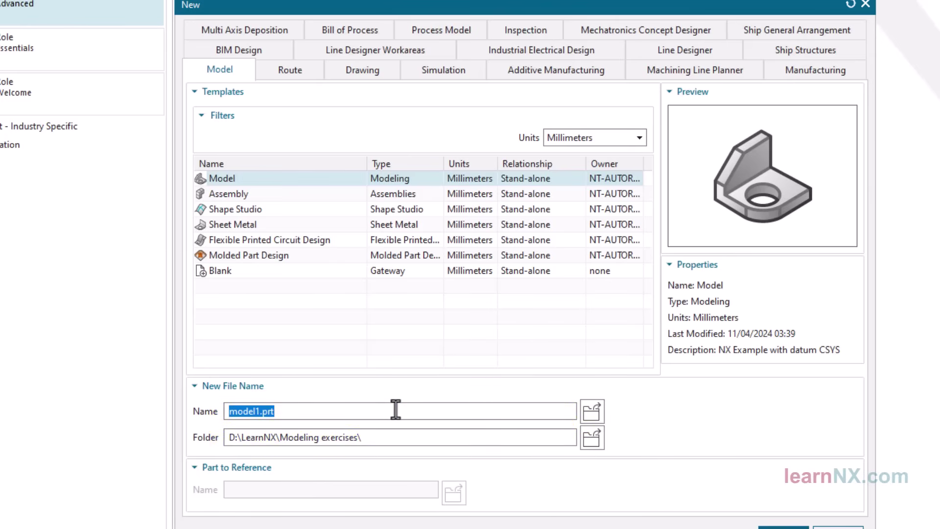
Step: Name the new part M1 and create it
{"action": "type", "text": "M1"}
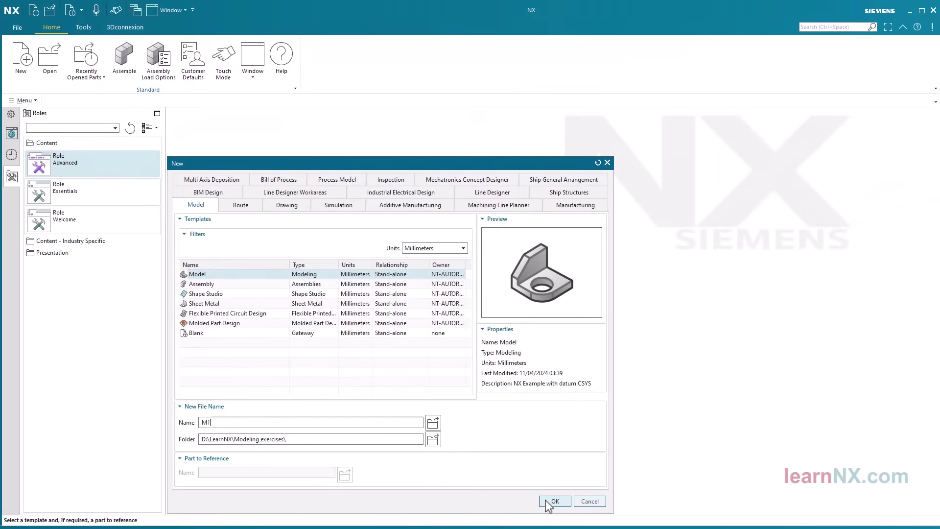
{"action": "left_click", "coordinate": [549, 501]}
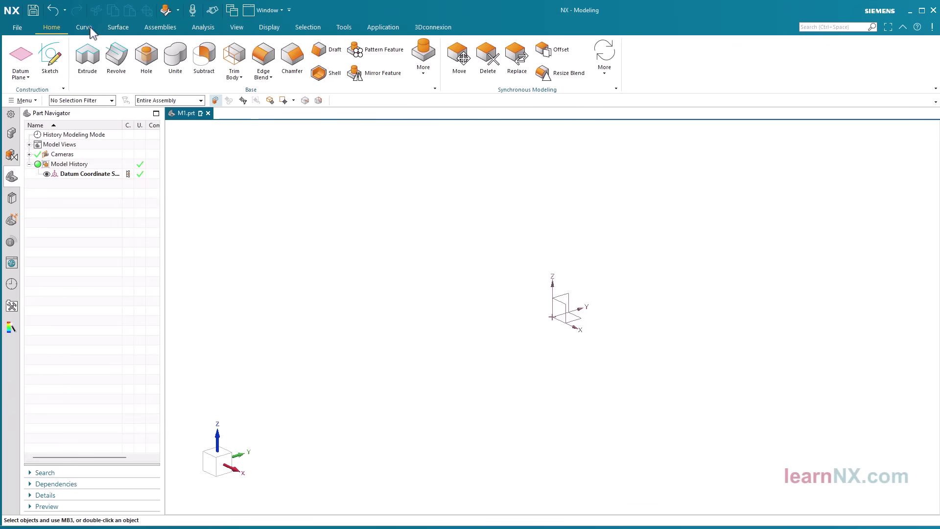
{"action": "scroll", "coordinate": [105, 28], "scroll_direction": "down", "scroll_amount": 2}
{"action": "left_click", "coordinate": [169, 28]}
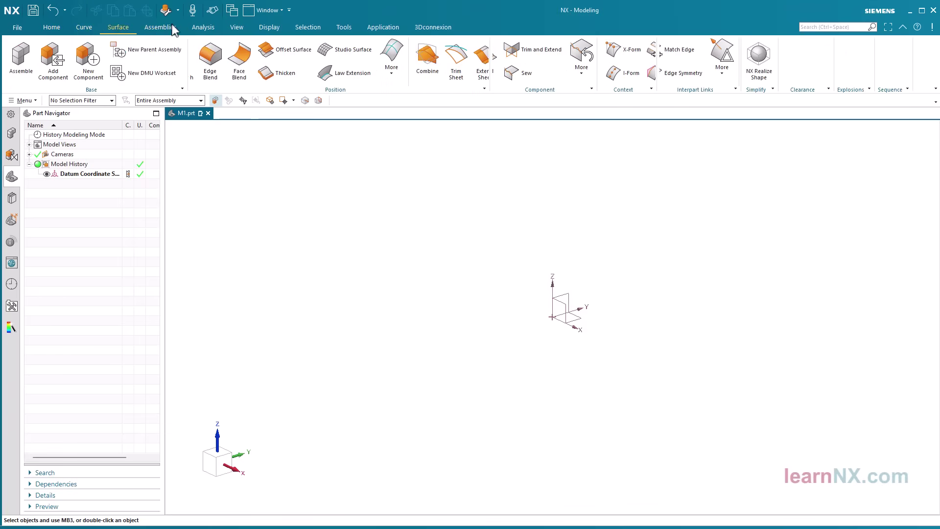
{"action": "left_click", "coordinate": [204, 28]}
{"action": "left_click", "coordinate": [237, 30]}
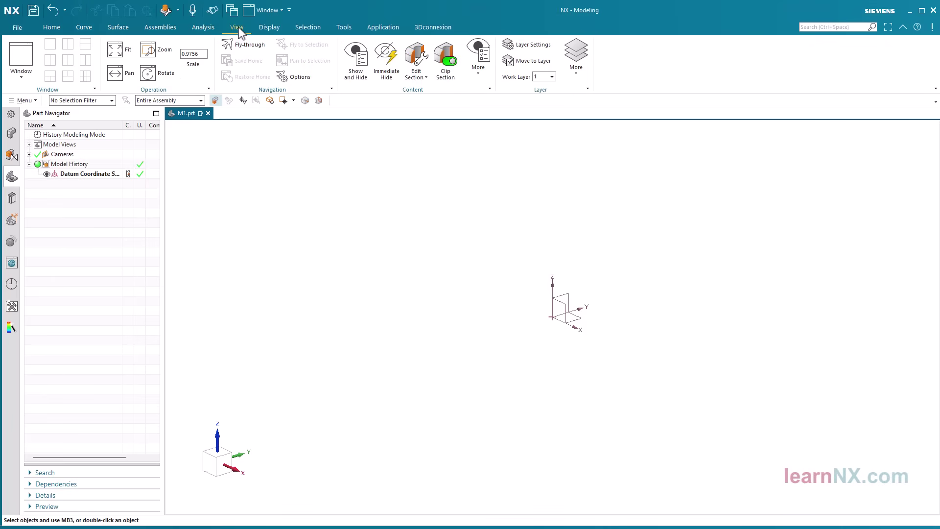
{"action": "left_click", "coordinate": [50, 31]}
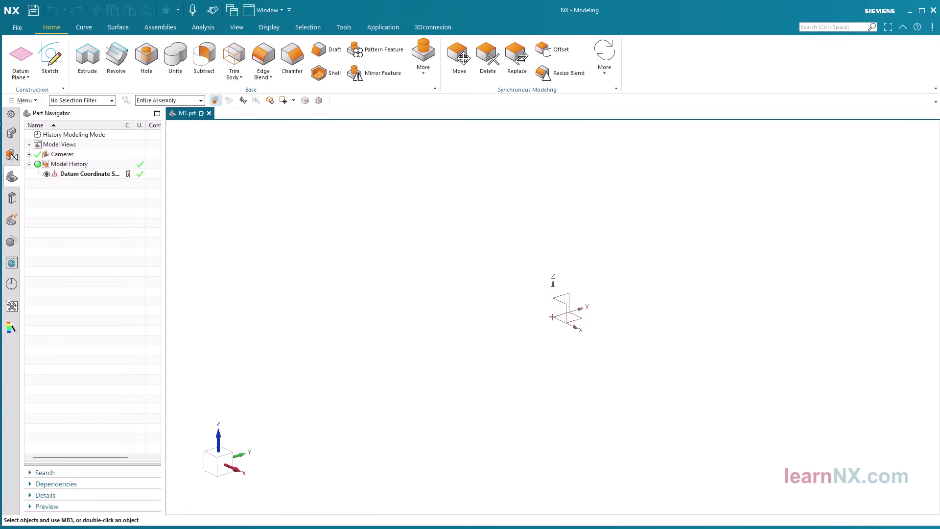
Step: Uncheck the Assembly Navigator, Constraint Navigator, Part Navigator, Process Studio and other tabs, keeping History and Roles
{"action": "left_click", "coordinate": [11, 116]}
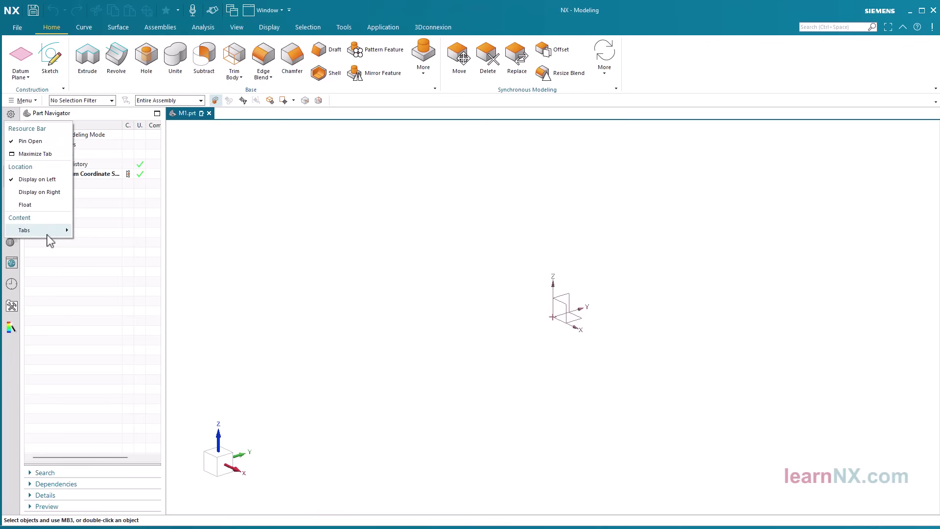
{"action": "mouse_move", "coordinate": [48, 236]}
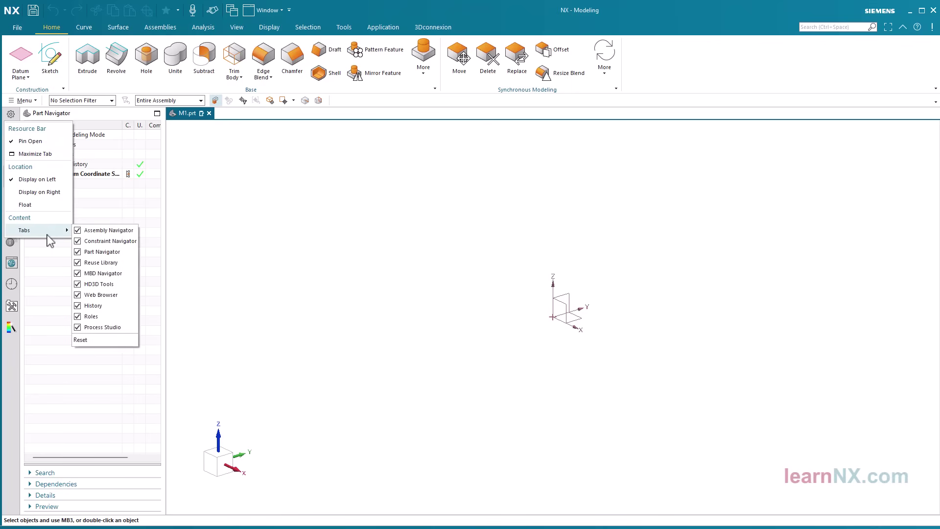
{"action": "left_click", "coordinate": [79, 230]}
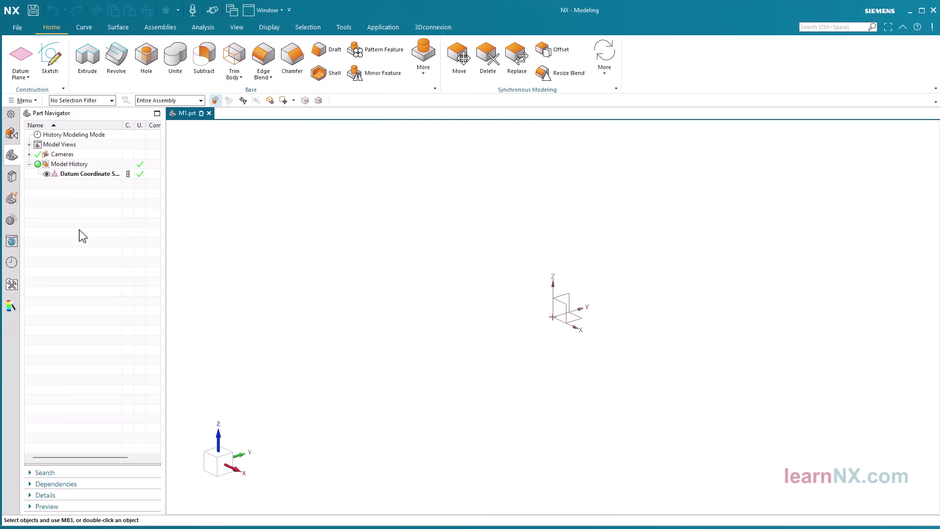
{"action": "left_click", "coordinate": [11, 115]}
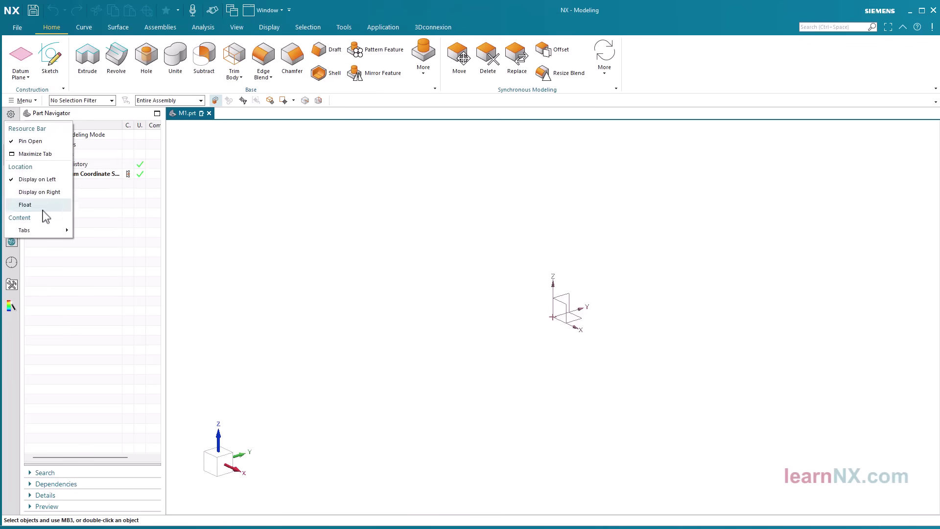
{"action": "mouse_move", "coordinate": [61, 231]}
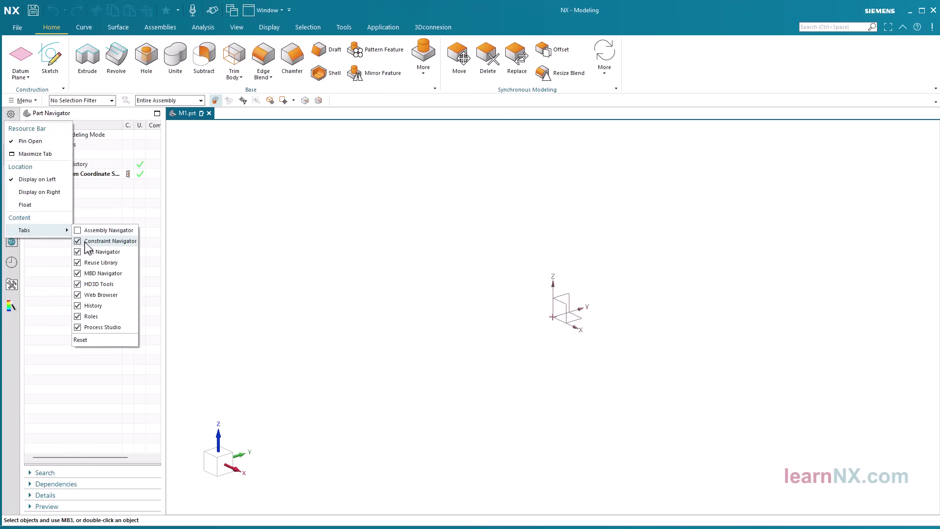
{"action": "left_click", "coordinate": [79, 243]}
{"action": "left_click", "coordinate": [78, 240]}
{"action": "left_click", "coordinate": [11, 114]}
{"action": "mouse_move", "coordinate": [61, 230]}
{"action": "left_click", "coordinate": [102, 252]}
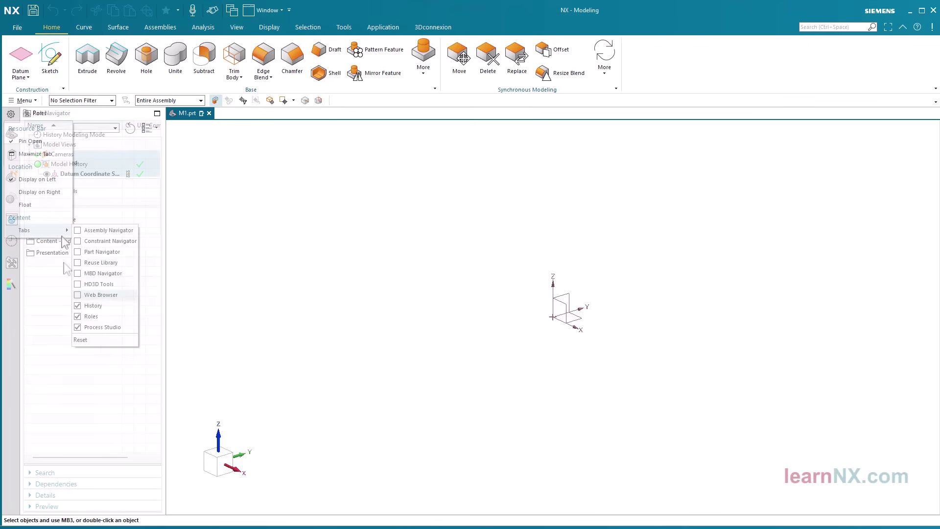
{"action": "left_click", "coordinate": [118, 326]}
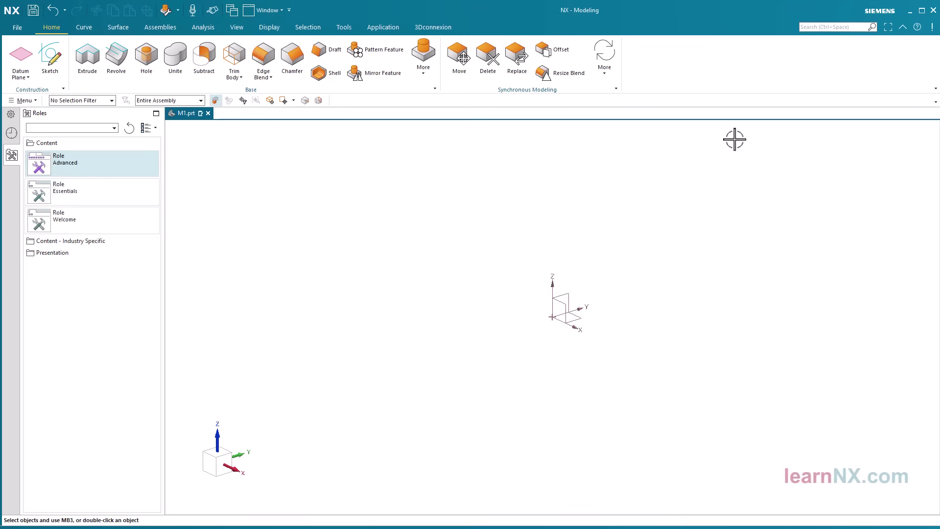
Step: Close the window and choose to save M1.prt when prompted
{"action": "left_click", "coordinate": [933, 11]}
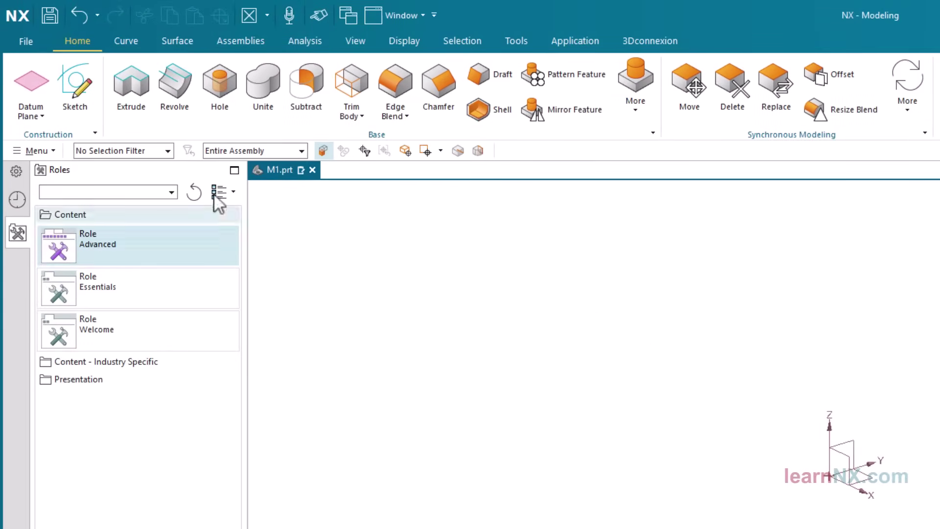
{"action": "left_click", "coordinate": [49, 18]}
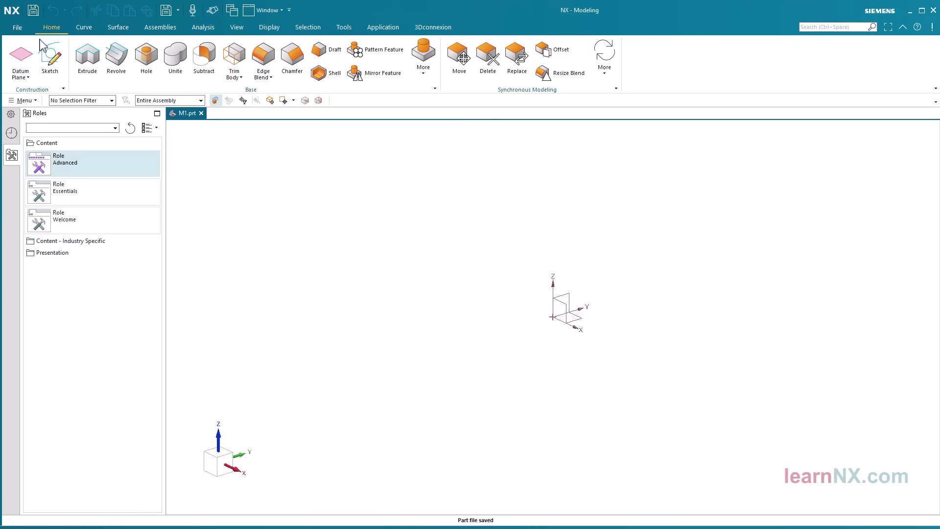
Step: Create a new part with File > New under the default name model1.prt and save it
{"action": "left_click", "coordinate": [19, 28]}
{"action": "left_click", "coordinate": [35, 55]}
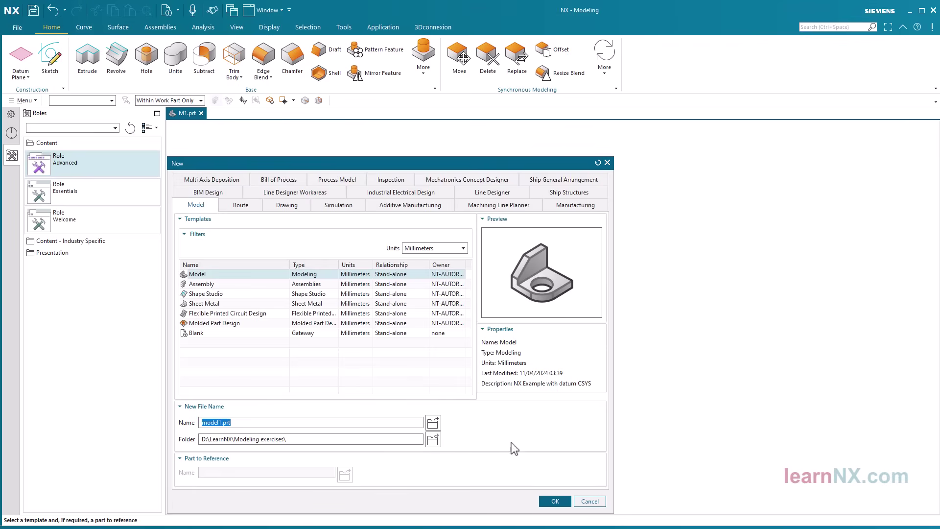
{"action": "left_click", "coordinate": [555, 501]}
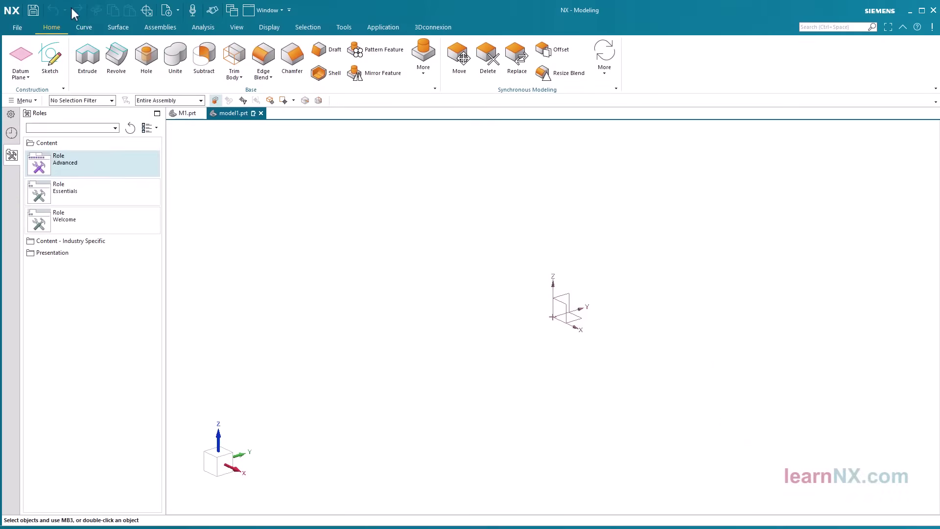
{"action": "left_click", "coordinate": [32, 11]}
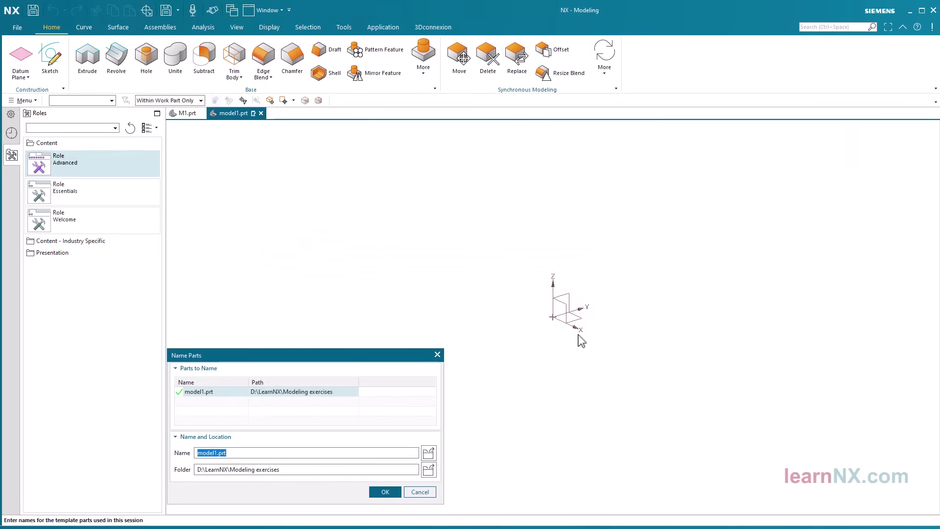
{"action": "left_click", "coordinate": [385, 492]}
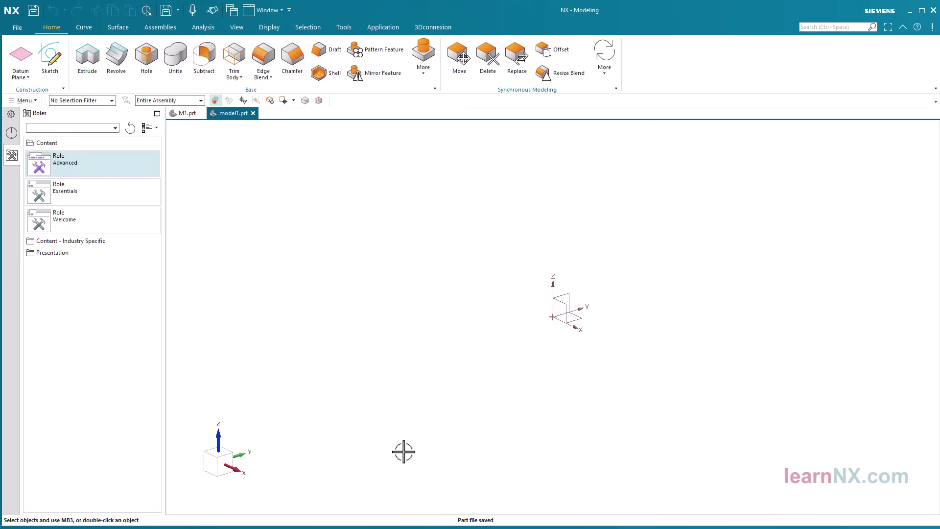